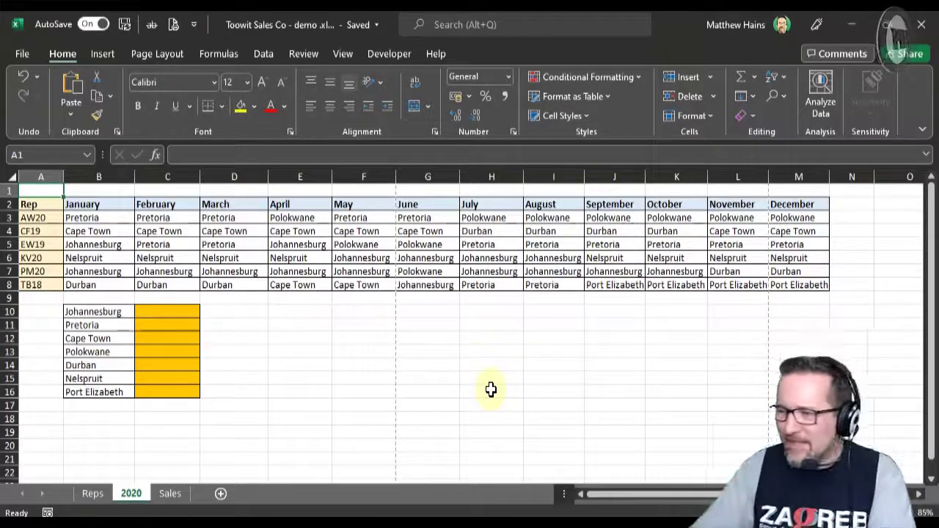
Step: Open the print preview of the 2020 sheet and page through to see how the columns split across pages
left_click(439, 326)
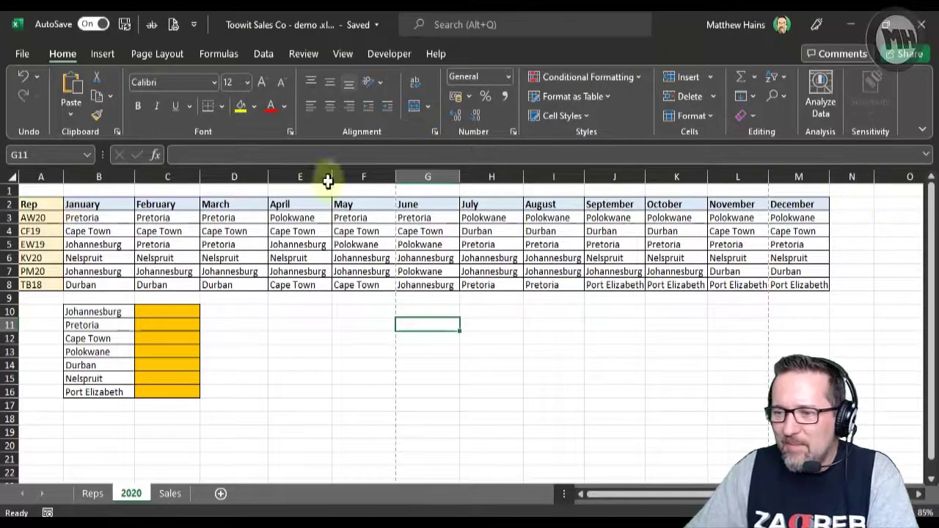
left_click(42, 190)
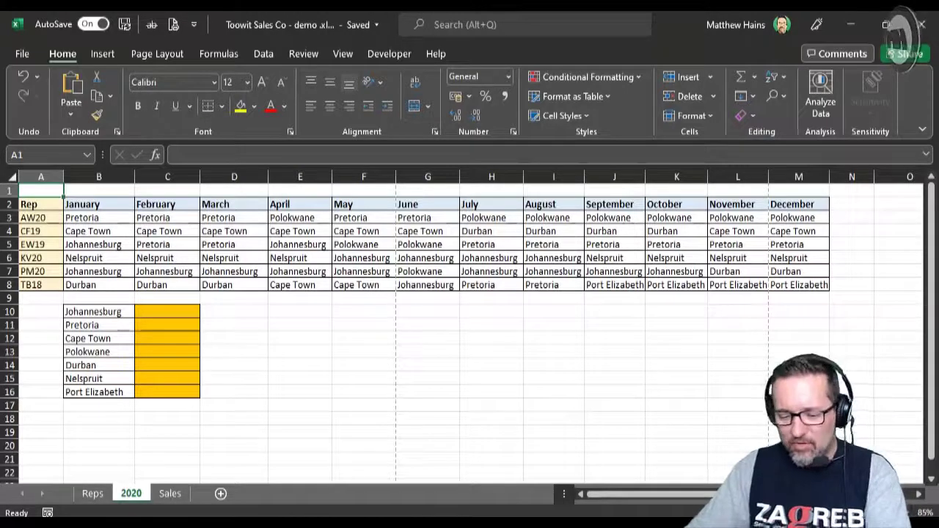
left_click(22, 53)
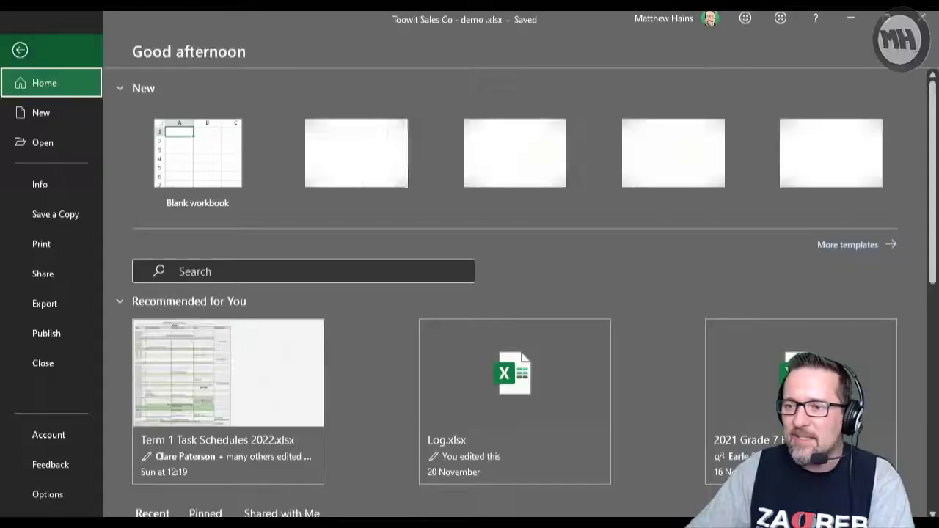
left_click(58, 245)
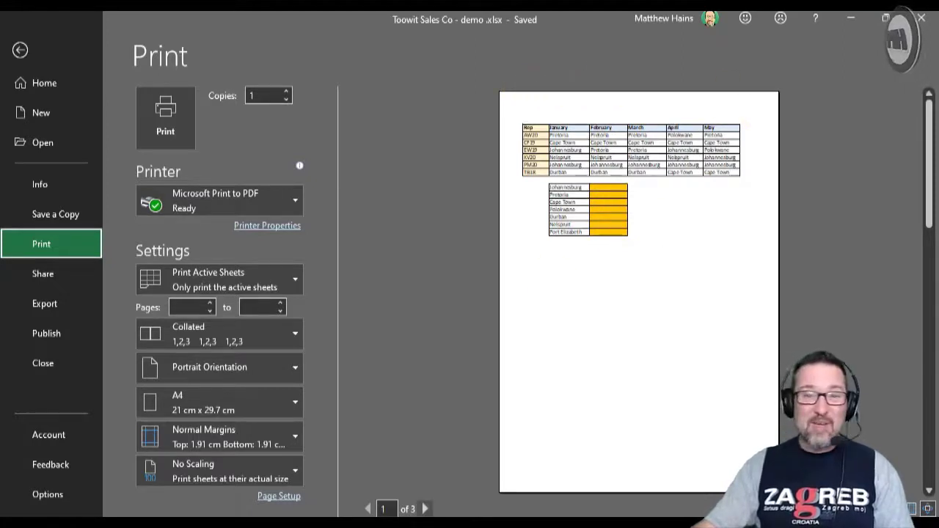
left_click(425, 509)
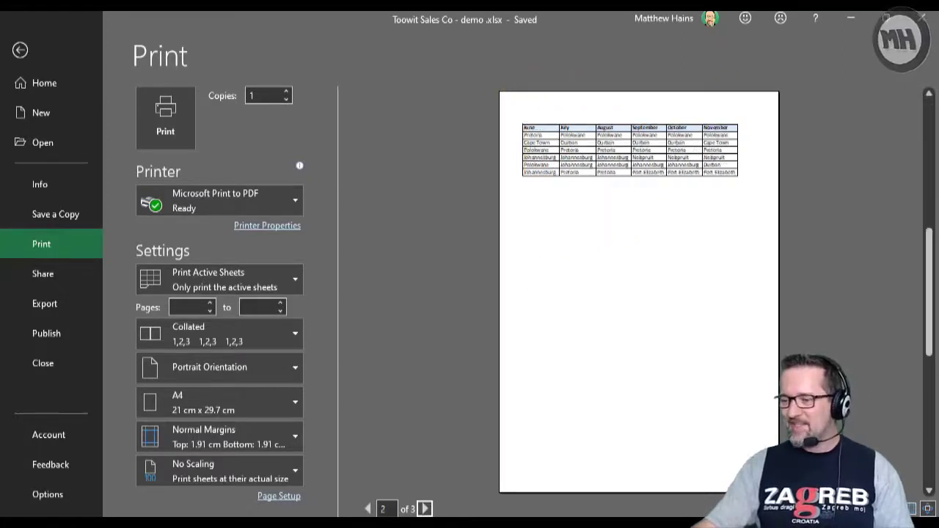
left_click(425, 508)
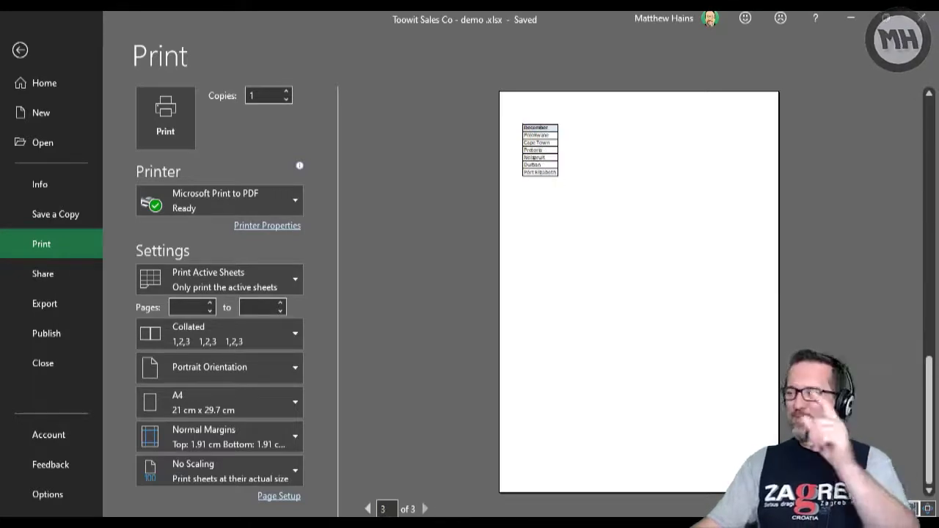
left_click(368, 508)
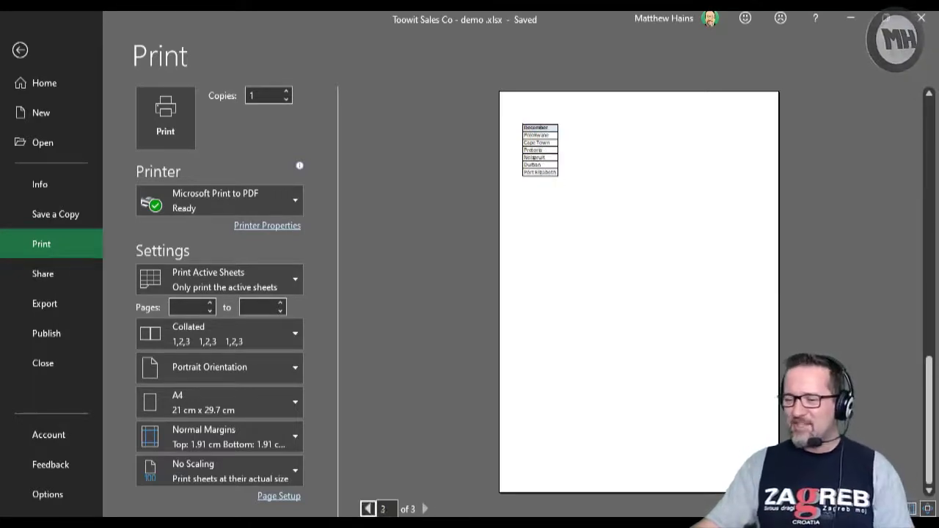
left_click(367, 509)
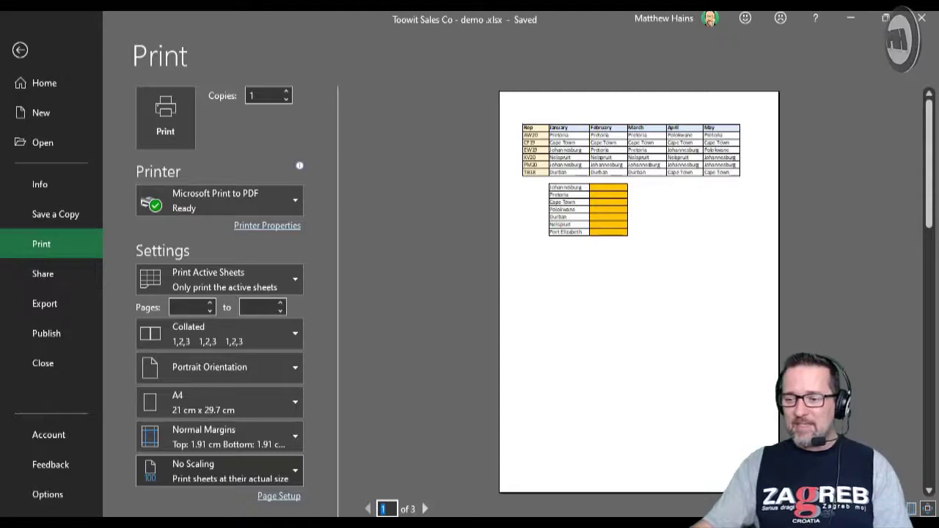
Step: Set the 2020 sheet's print scaling to Fit Sheet on One Page and return to the worksheet
left_click(219, 471)
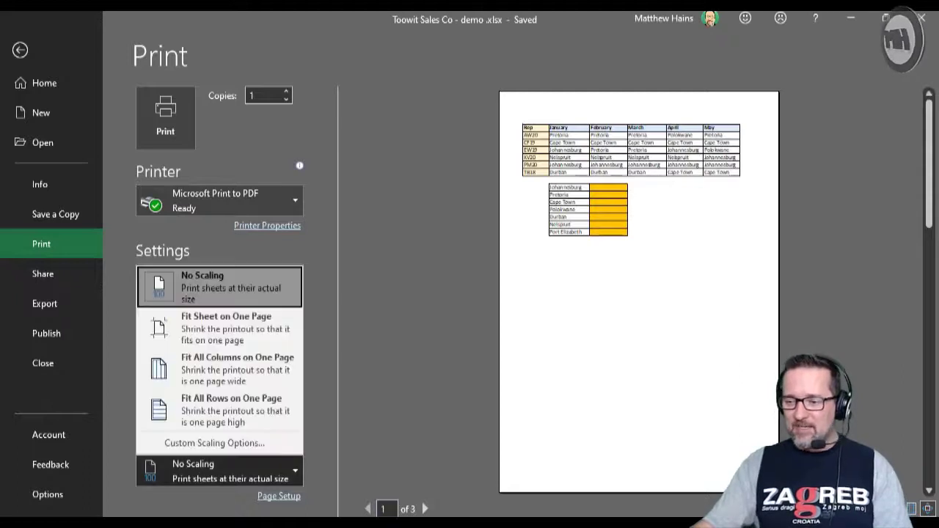
left_click(257, 343)
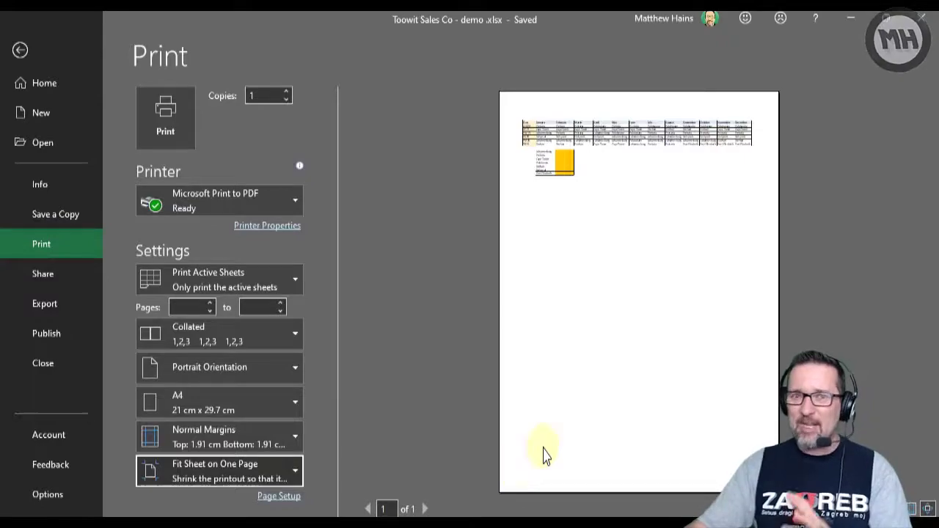
left_click(19, 50)
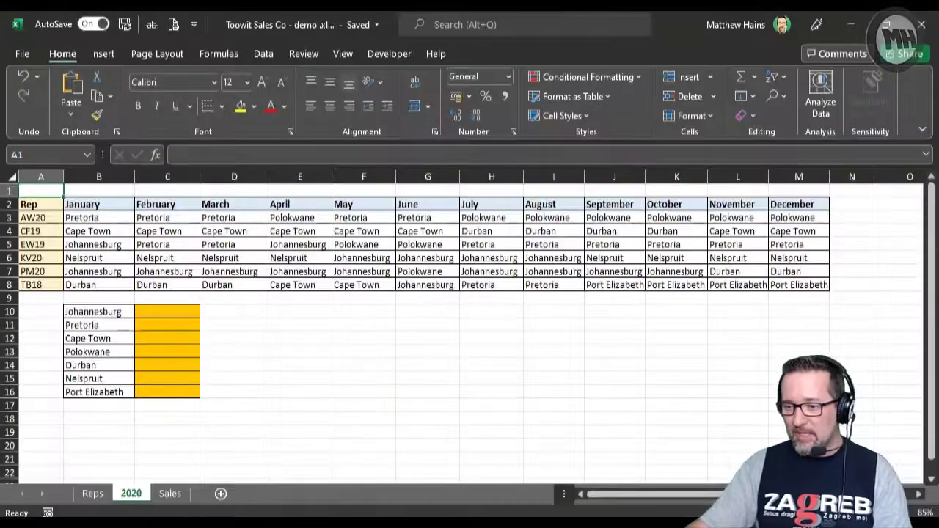
Step: Look over the Sales sheet's data and open its print preview
left_click(170, 494)
scroll(563, 411, "down", 13)
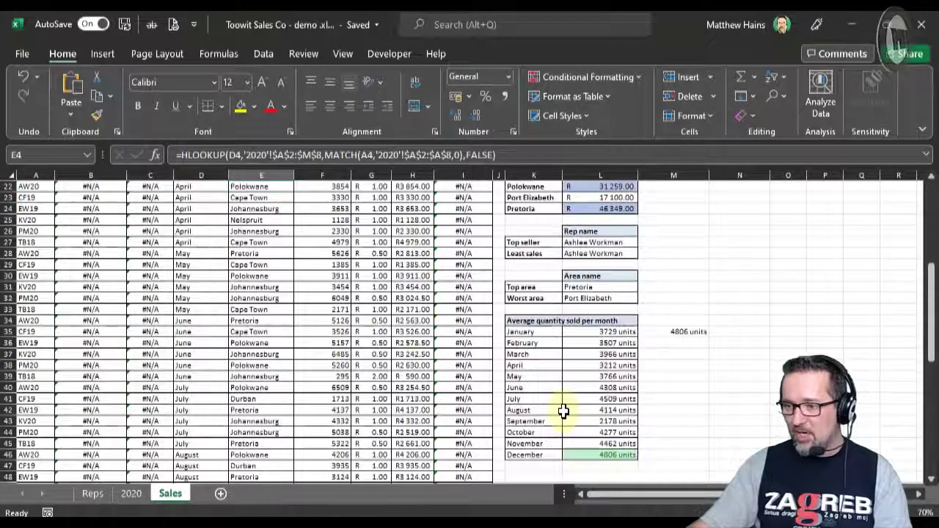
scroll(563, 411, "up", 13)
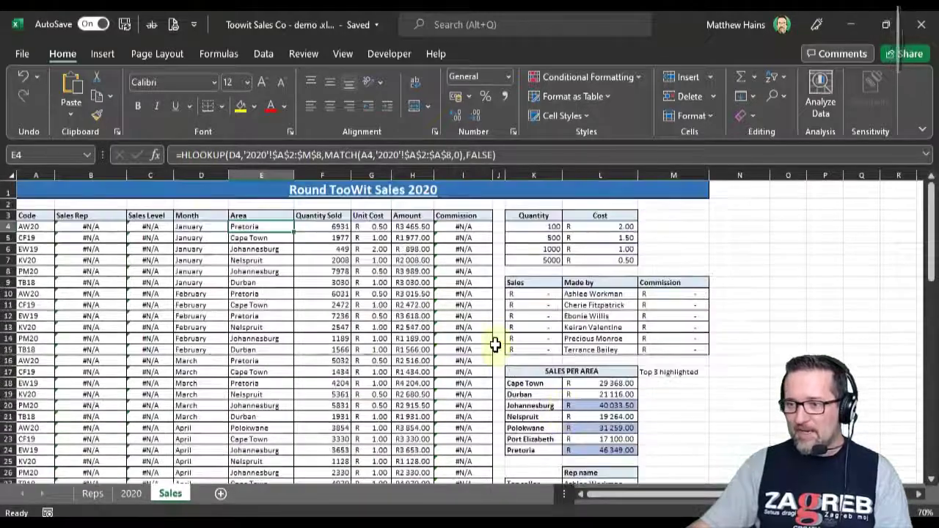
left_click(738, 224)
key("alt+f")
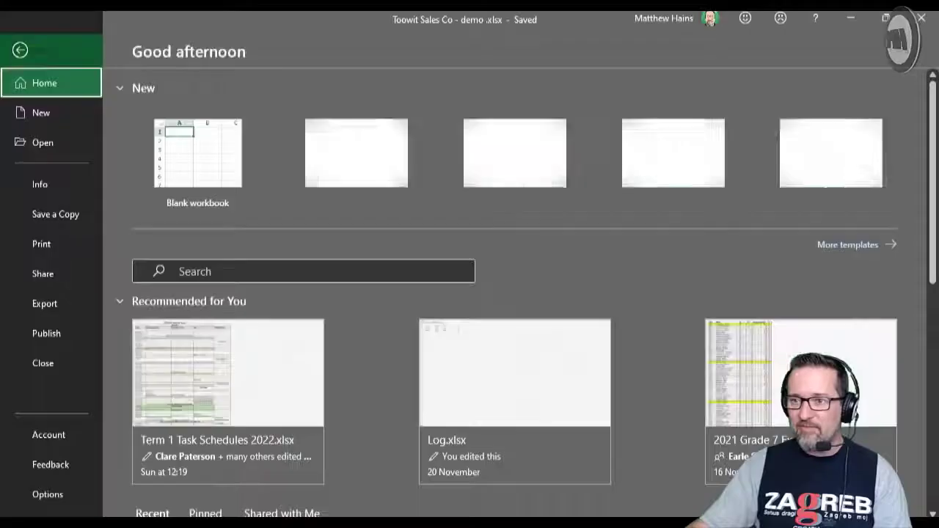
left_click(53, 244)
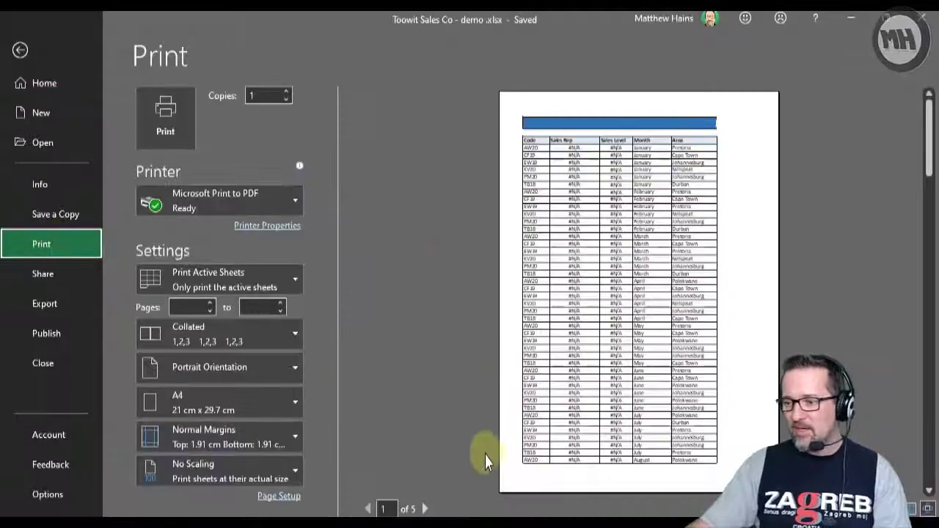
Step: Page through the Sales sheet's print preview to examine how its table splits, and return to the first page
left_click(425, 509)
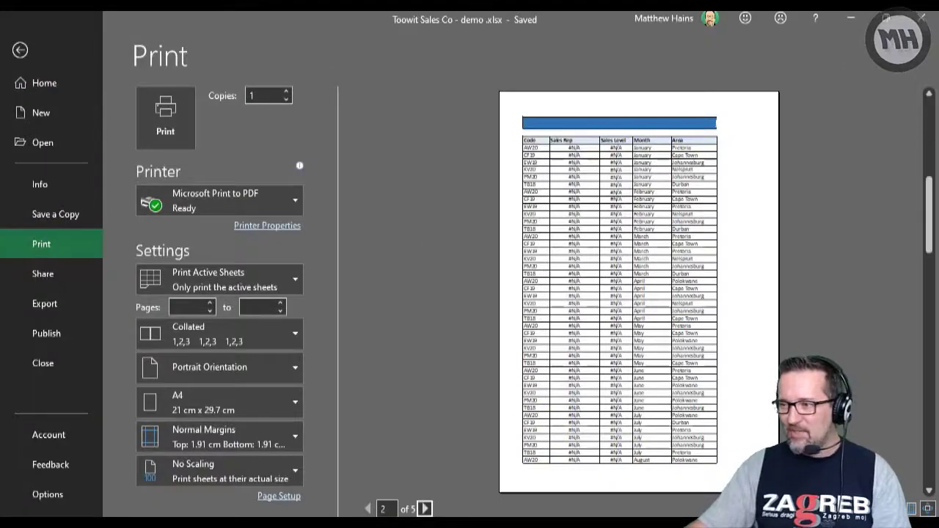
left_click(425, 509)
left_click(425, 509)
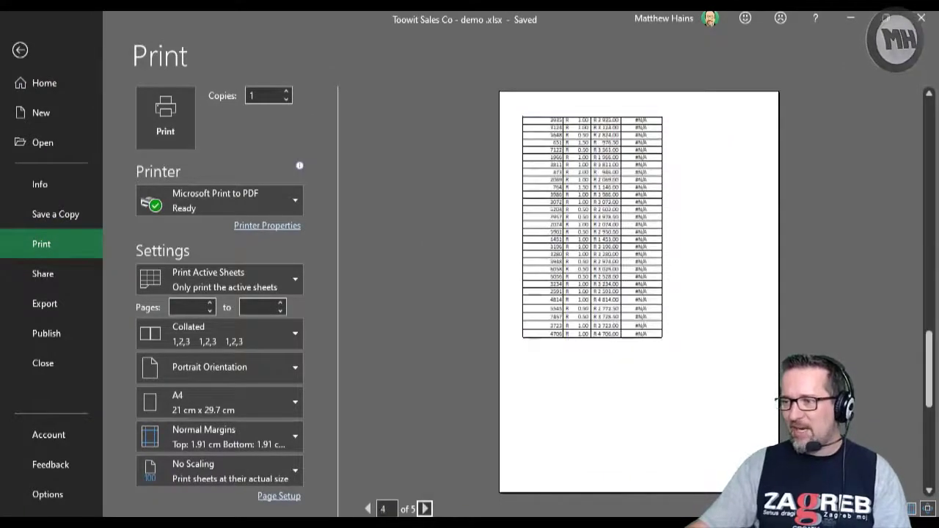
left_click(368, 509)
left_click(368, 509)
left_click(367, 509)
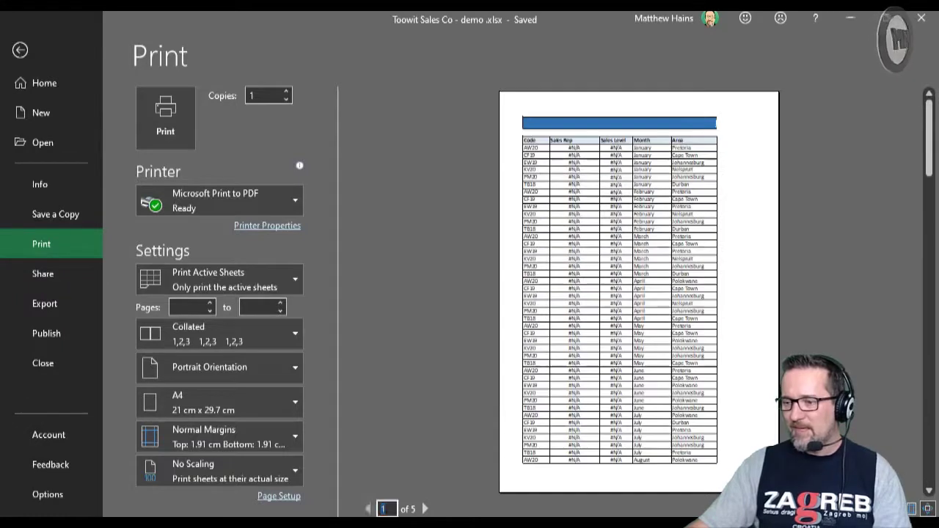
left_click(368, 508)
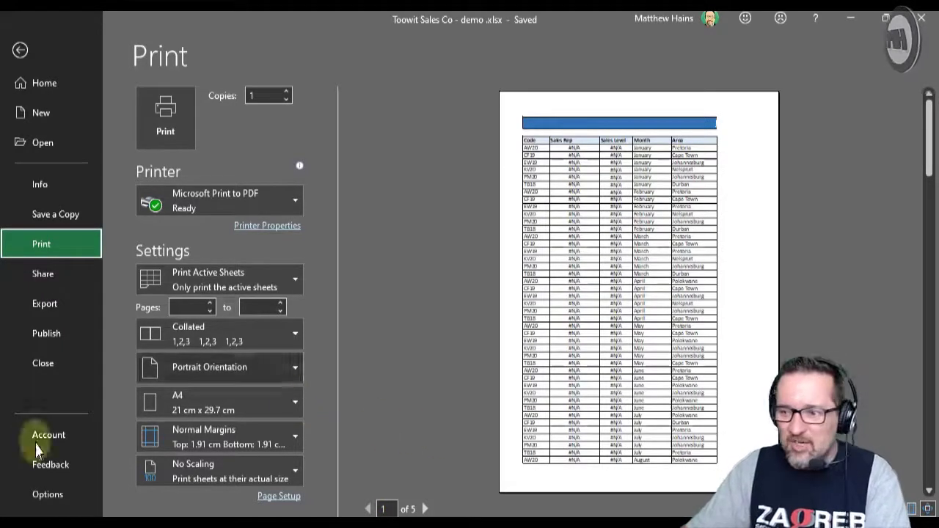
Step: Try Fit Sheet on One Page scaling on the Sales sheet and restore No Scaling
left_click(221, 471)
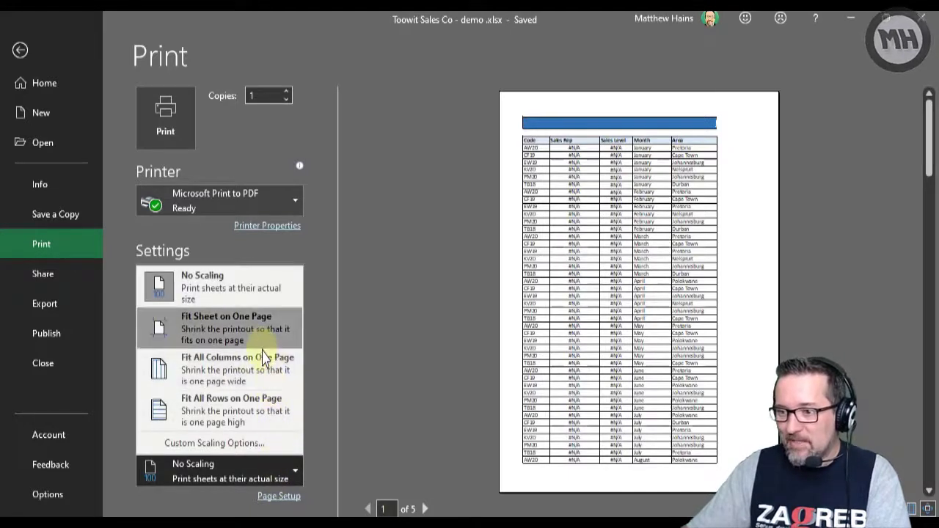
left_click(250, 336)
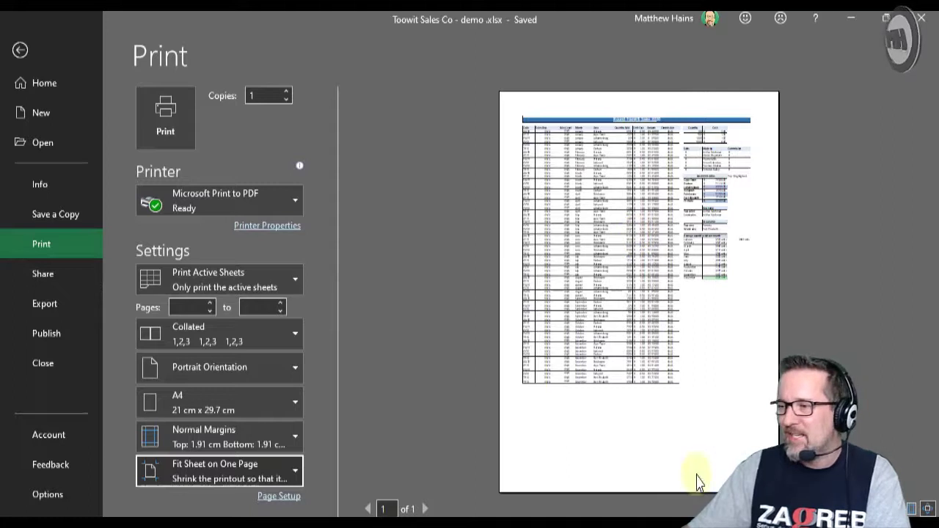
left_click(220, 471)
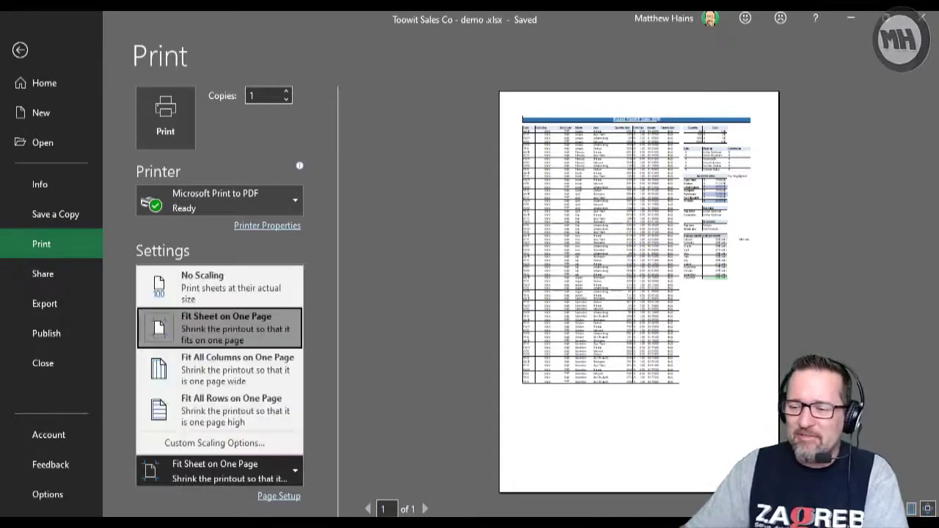
left_click(220, 286)
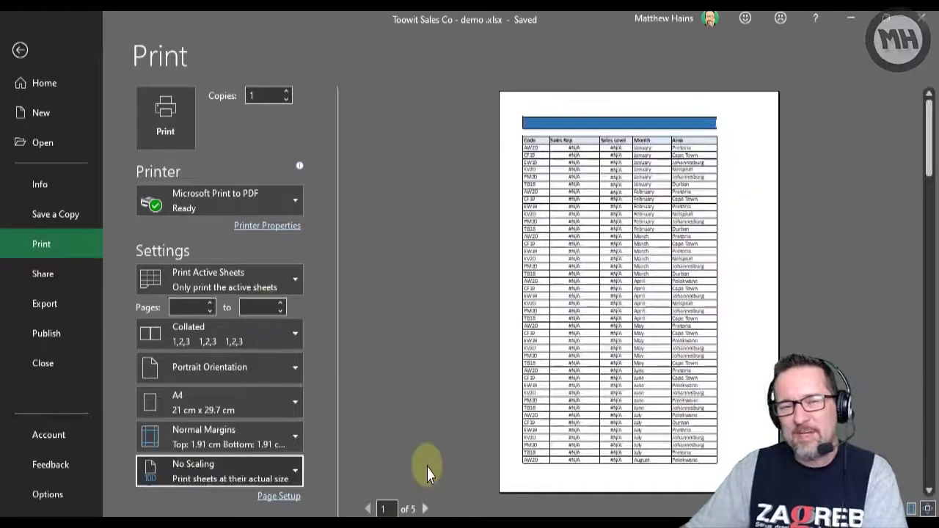
Step: Try Fit All Columns on One Page and Fit All Rows on One Page for the Sales sheet, and restore No Scaling
left_click(220, 471)
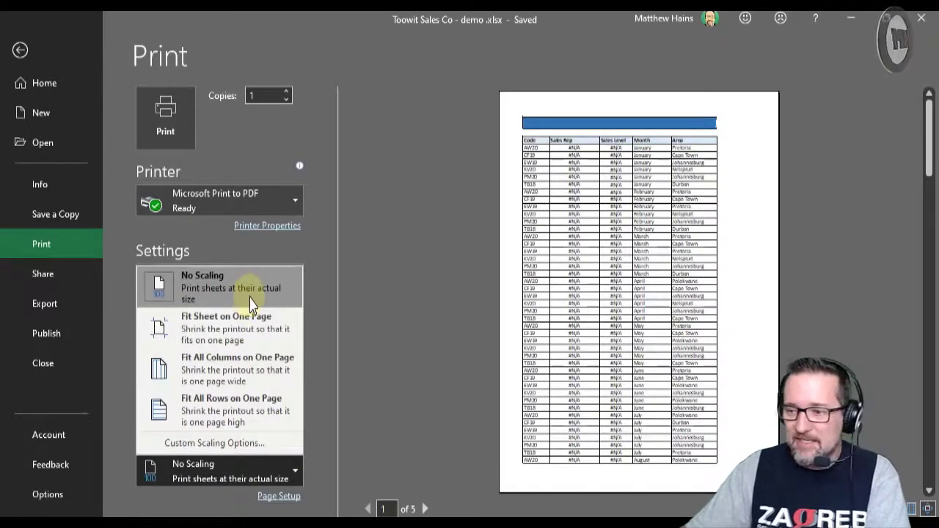
left_click(182, 424)
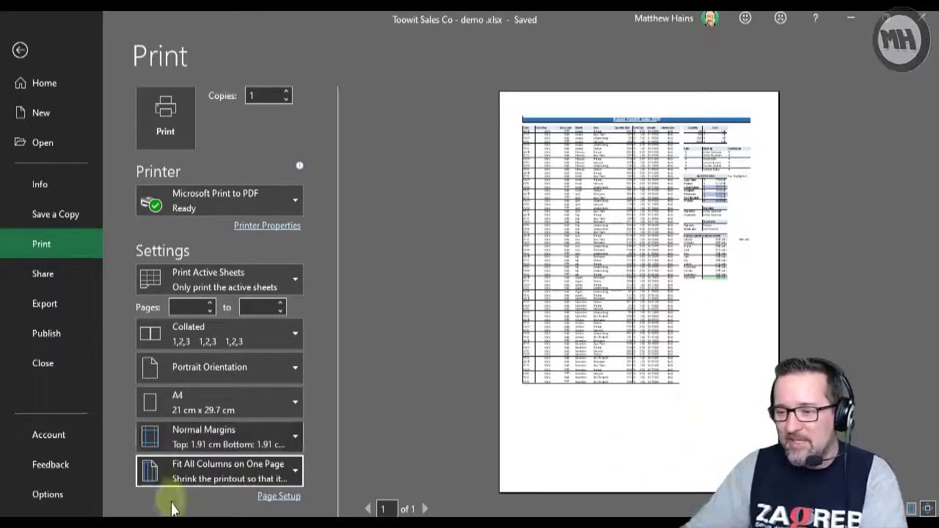
left_click(170, 475)
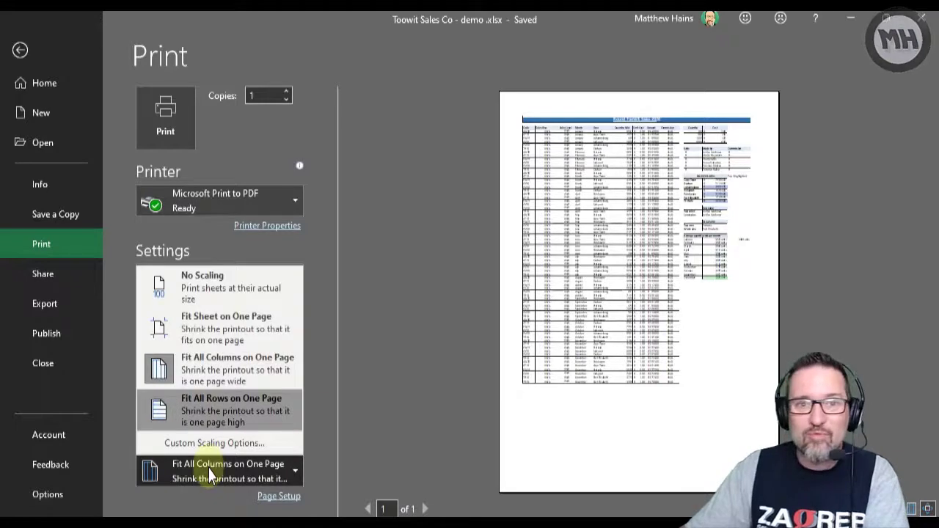
left_click(212, 413)
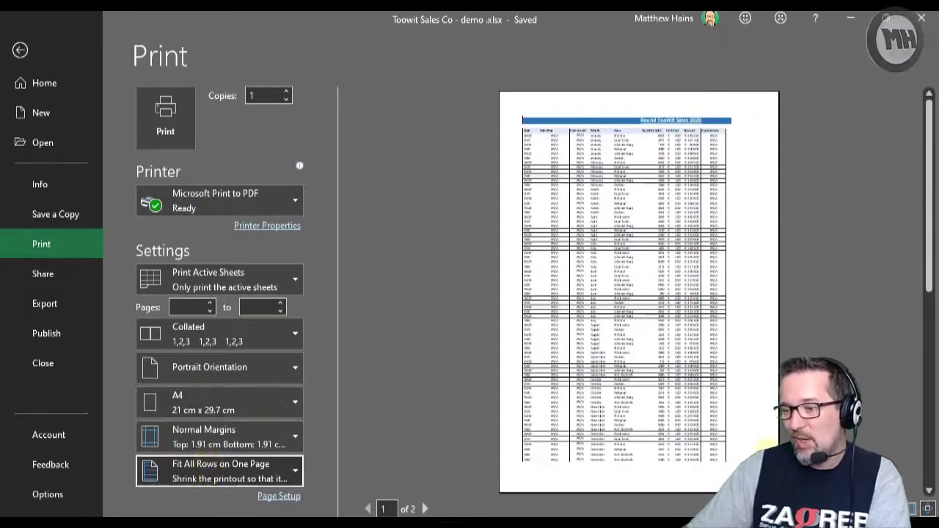
scroll(765, 456, "down", 1)
scroll(638, 294, "up", 1)
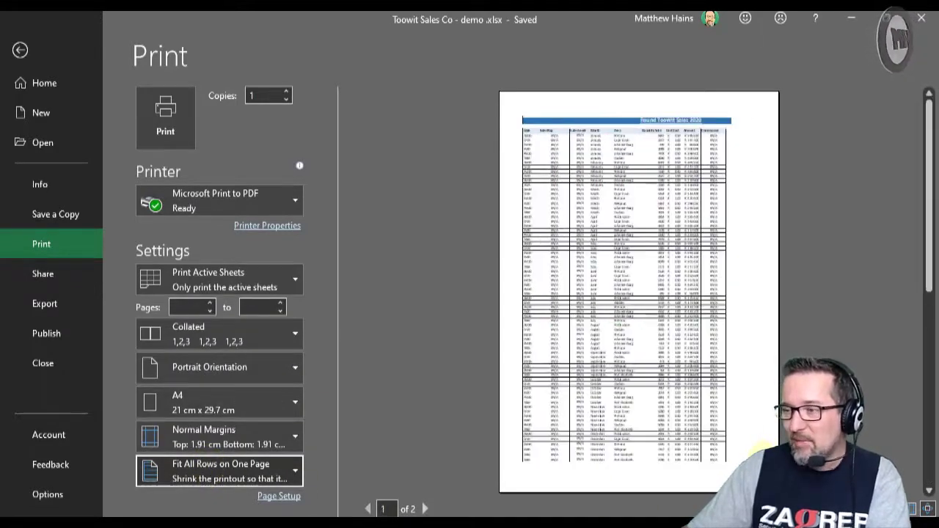
scroll(639, 293, "down", 1)
scroll(639, 293, "up", 1)
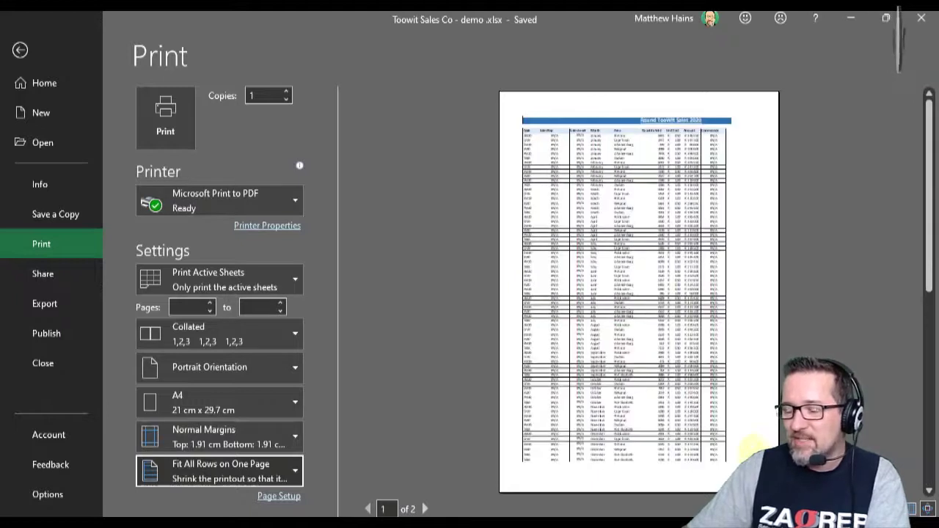
left_click(220, 472)
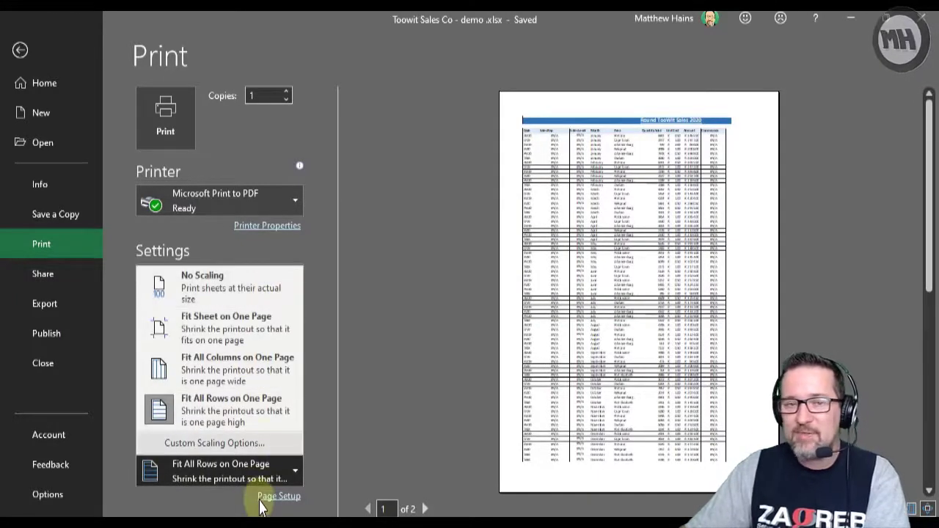
left_click(254, 290)
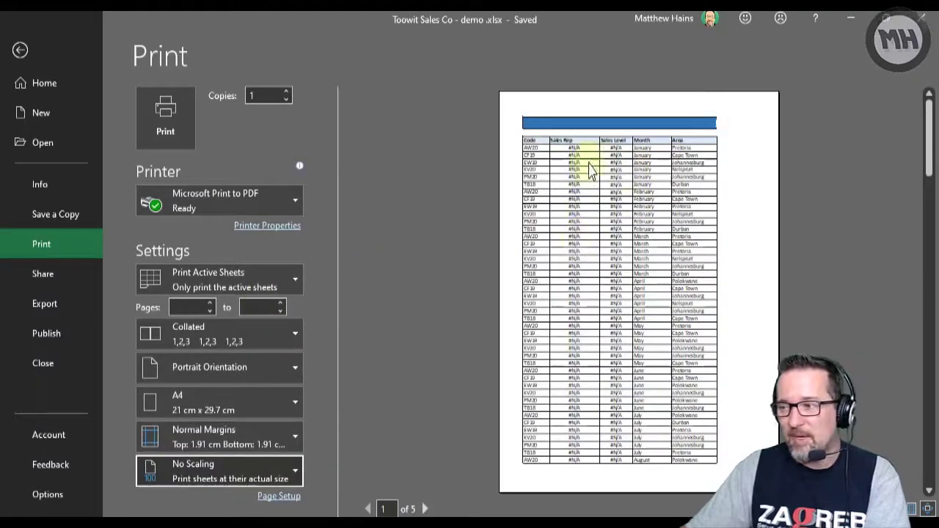
Step: Leave the Sales sheet's print preview and switch to the 2020 sheet
left_click(19, 50)
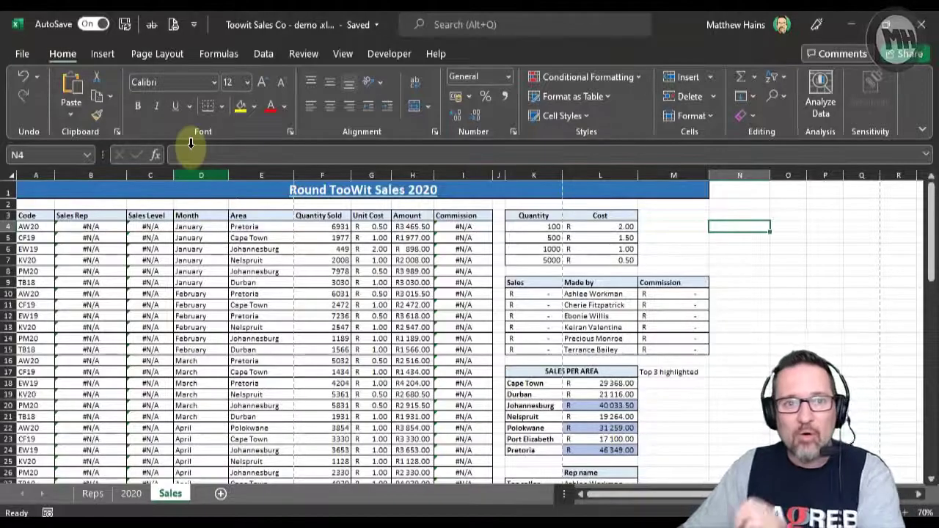
left_click(131, 494)
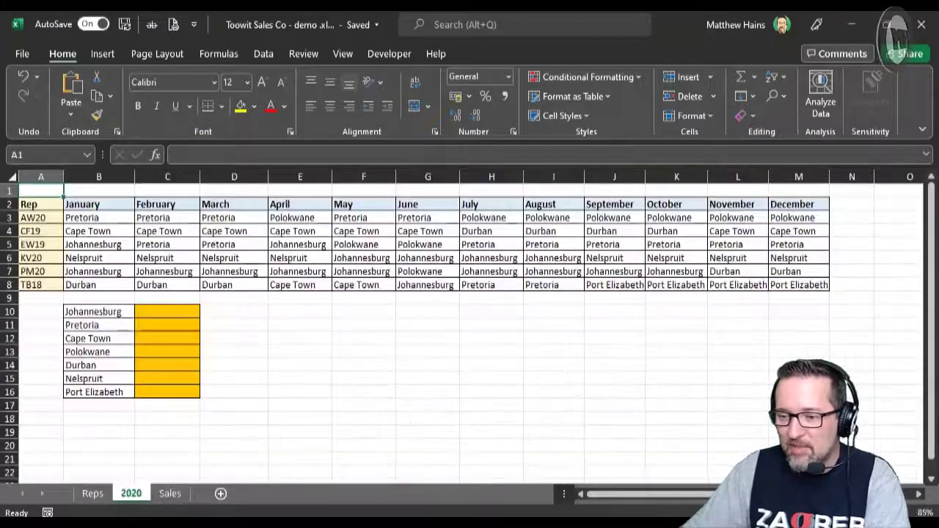
left_click(301, 365)
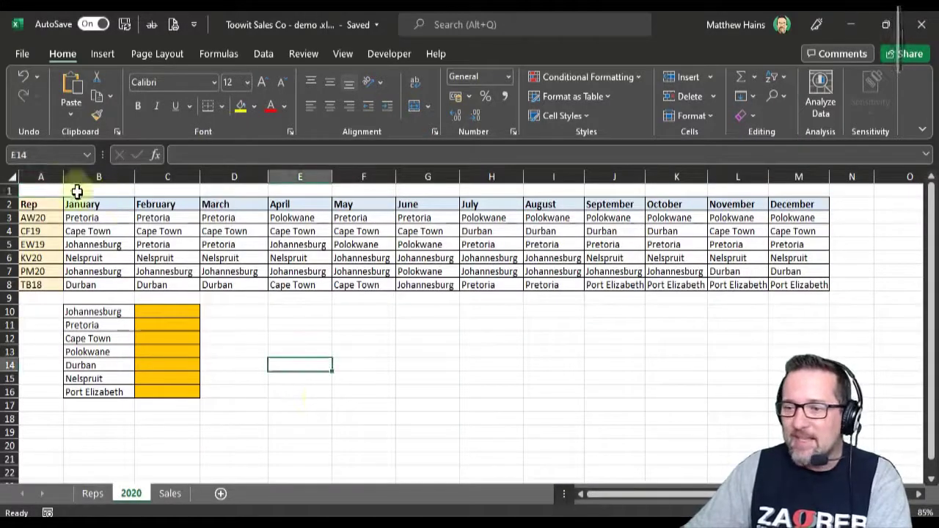
left_click_drag(33, 204, 776, 289)
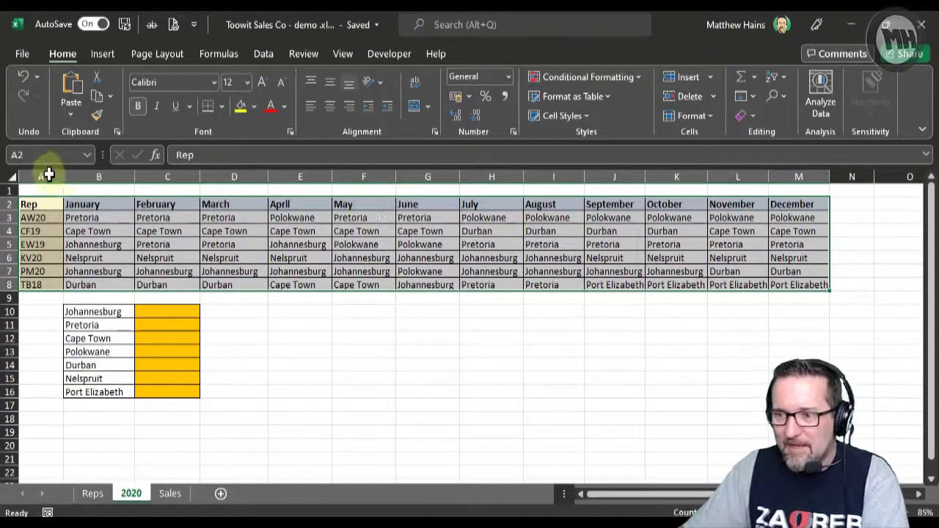
left_click(42, 202)
key("F2")
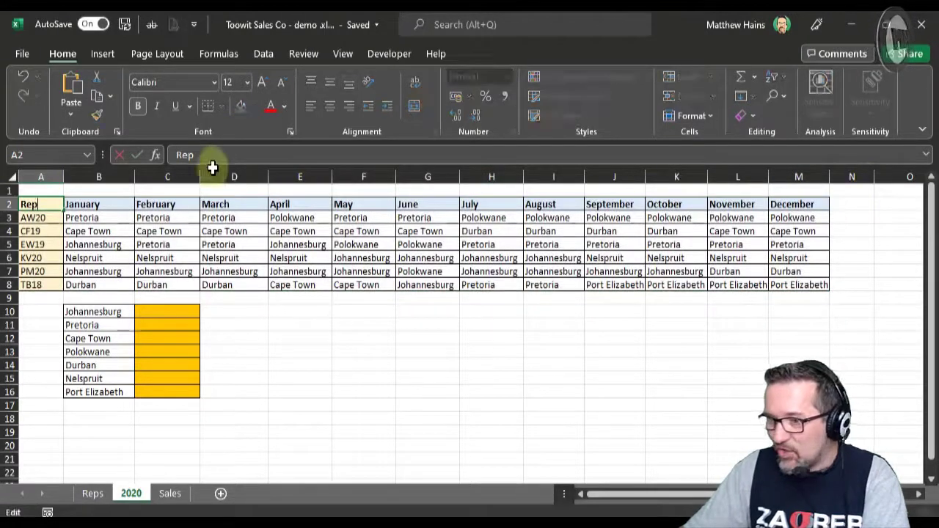
key("Return")
Step: Set the rep and month table A2:M8 on the 2020 sheet as the print area
left_click_drag(41, 204, 797, 287)
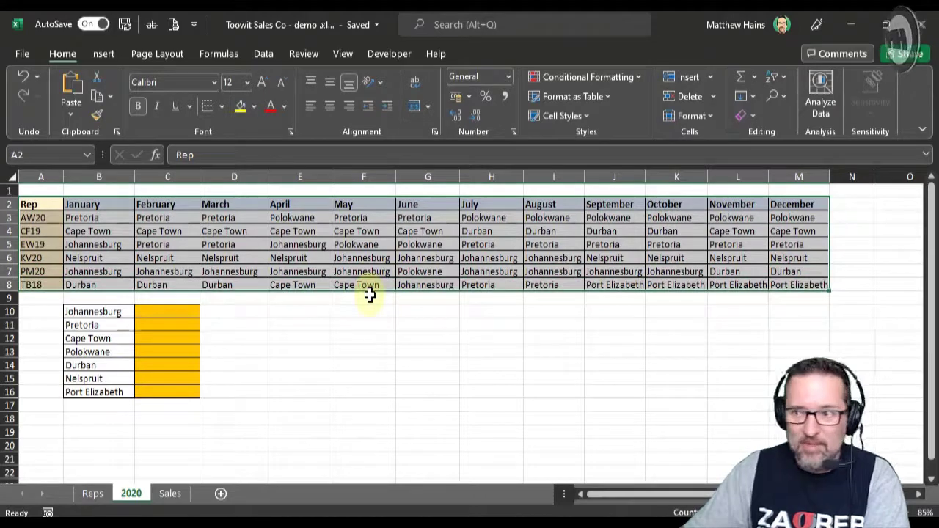
left_click(157, 53)
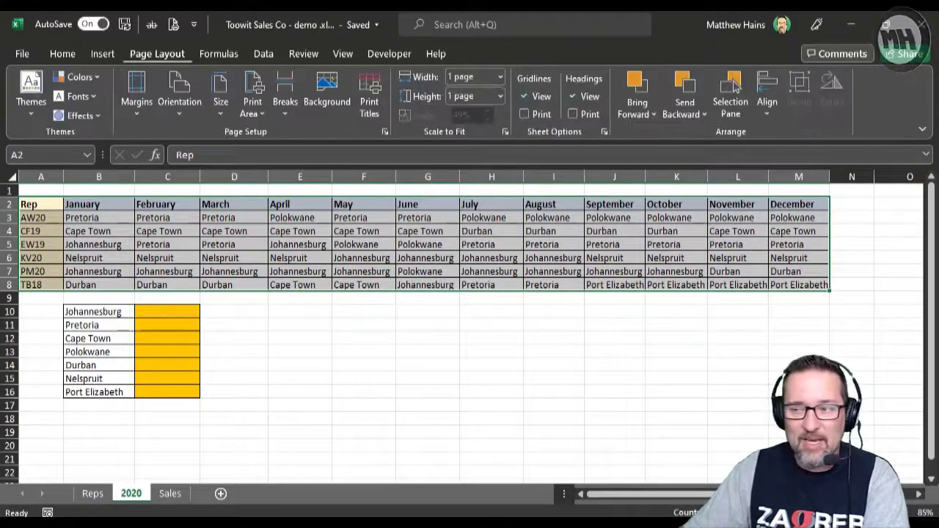
left_click(256, 99)
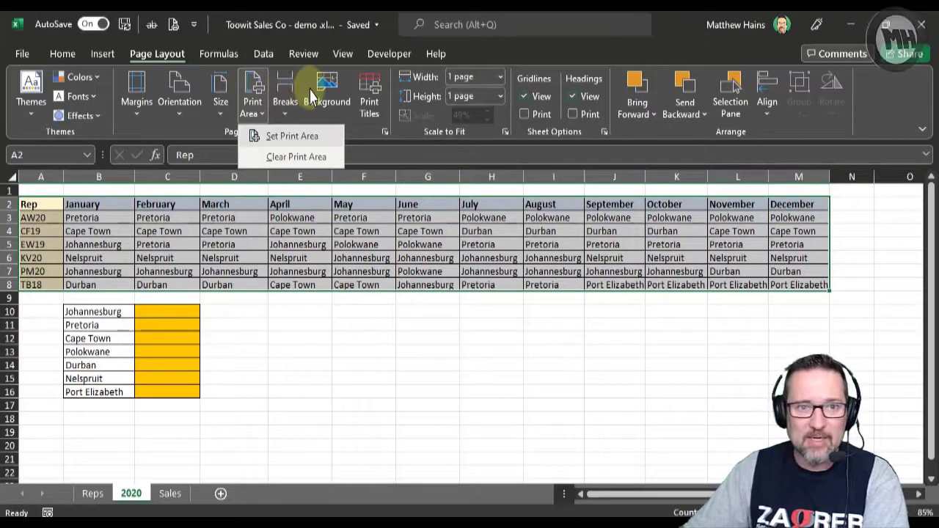
left_click(301, 136)
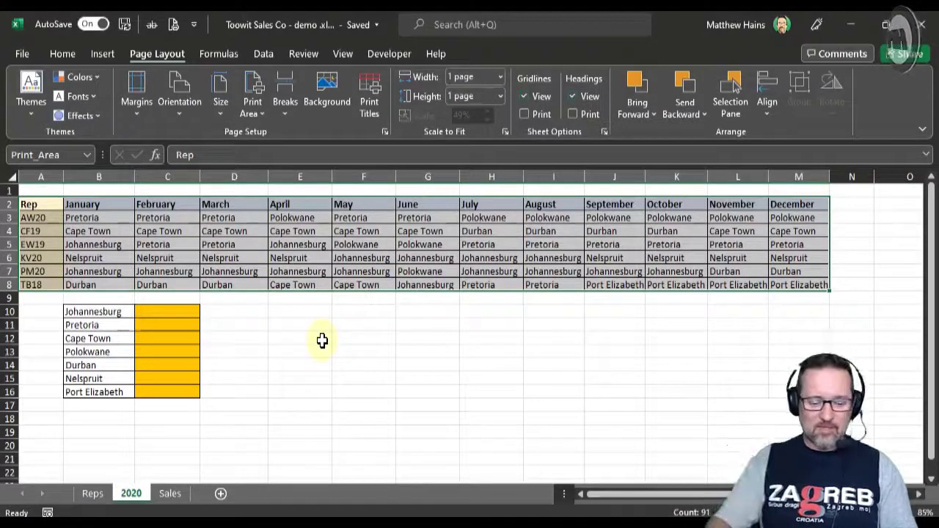
Step: Set the 2020 sheet to Landscape Orientation in its print preview, check the table enlarged, and return to the sheet
key("ctrl+p")
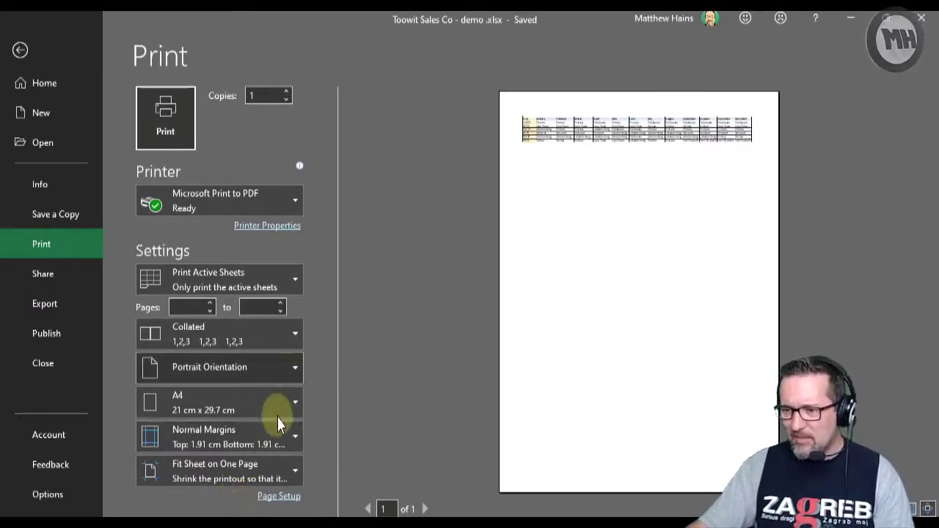
left_click(292, 368)
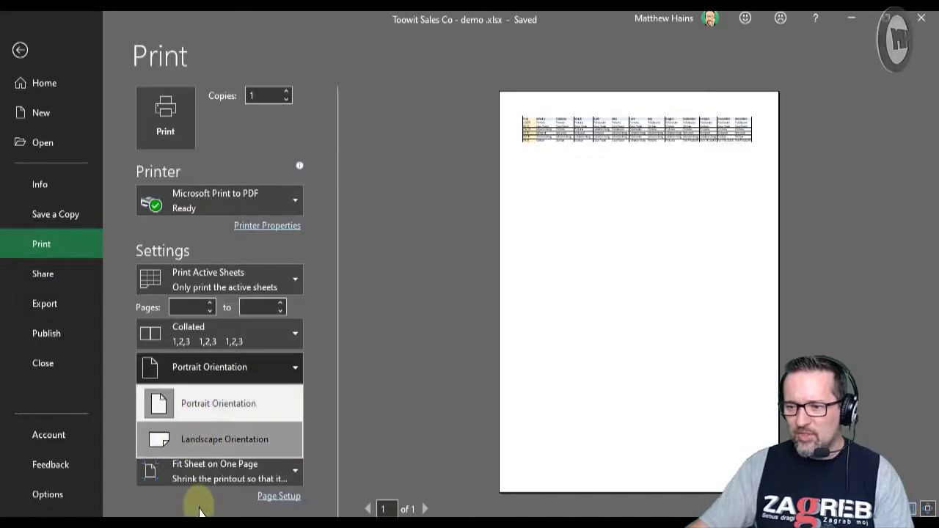
left_click(224, 439)
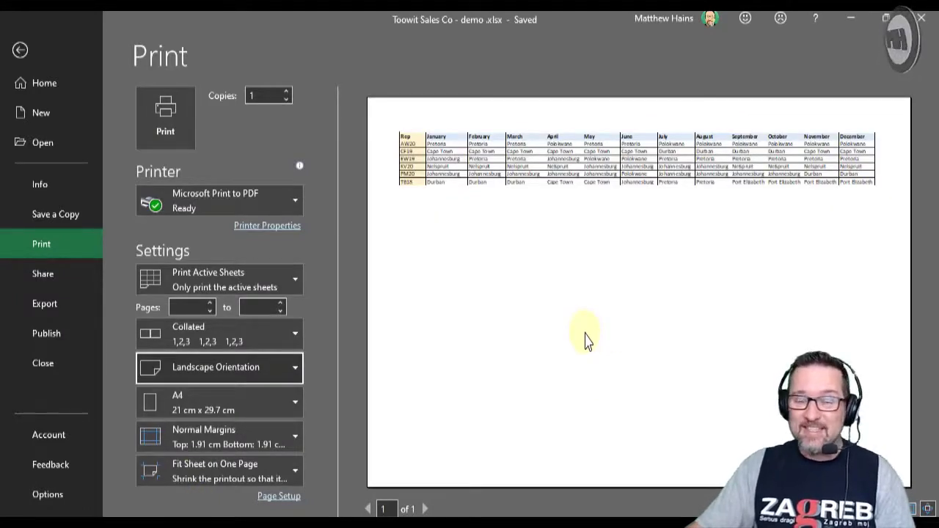
left_click(636, 266)
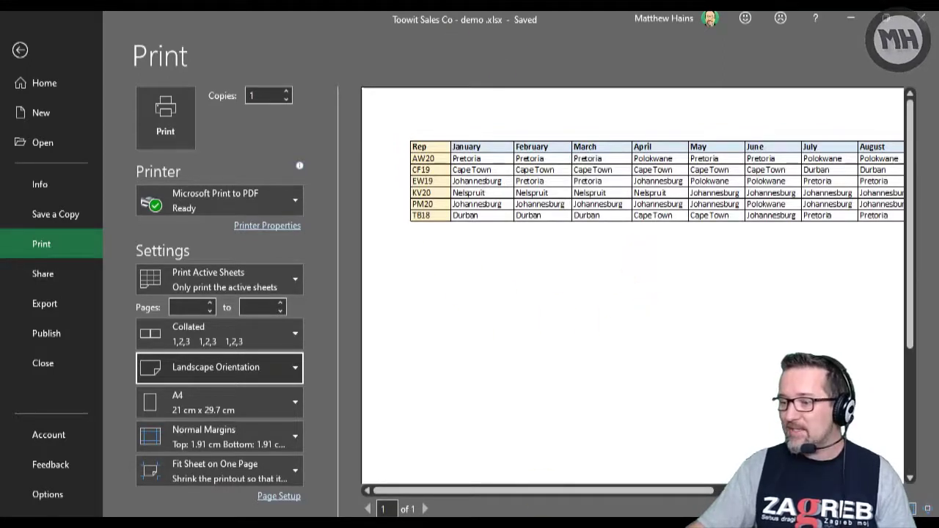
left_click_drag(706, 491, 765, 491)
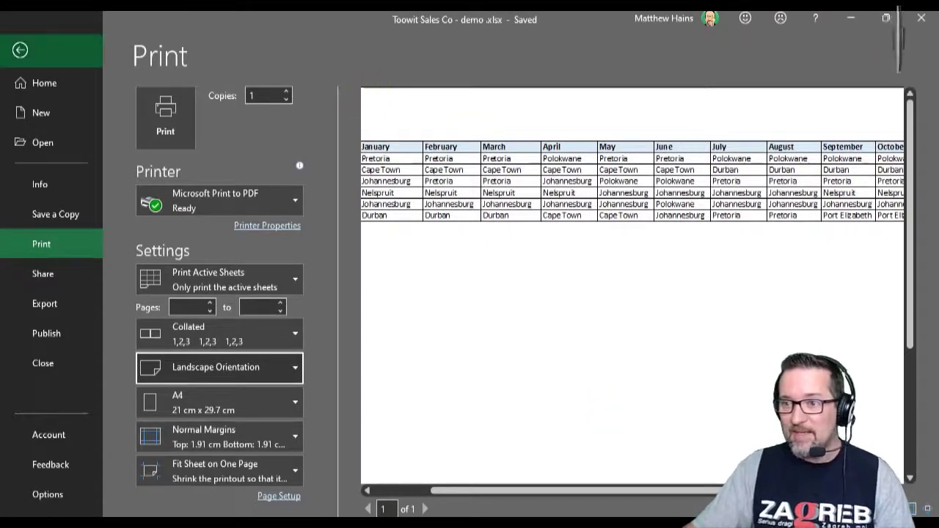
left_click(20, 49)
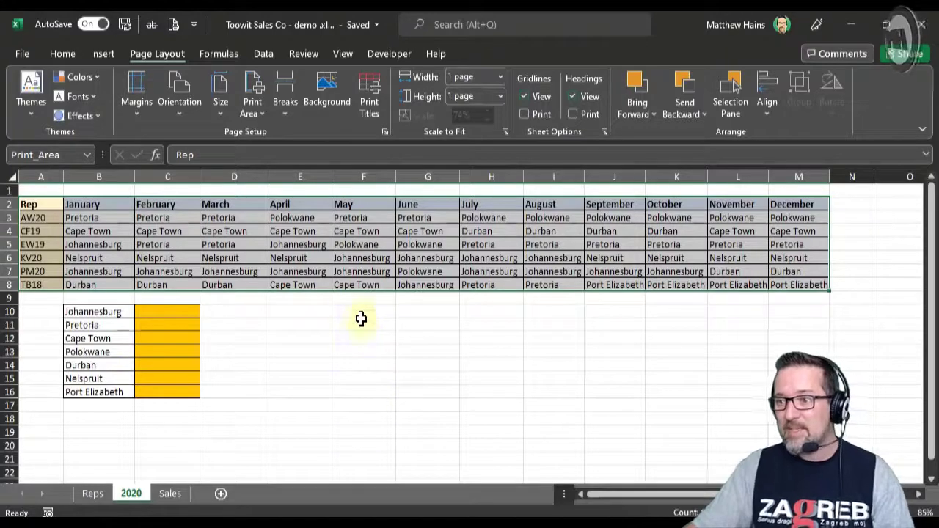
Step: Apply Narrow margins to the 2020 sheet, check the print preview, and return to the sheet
left_click(181, 81)
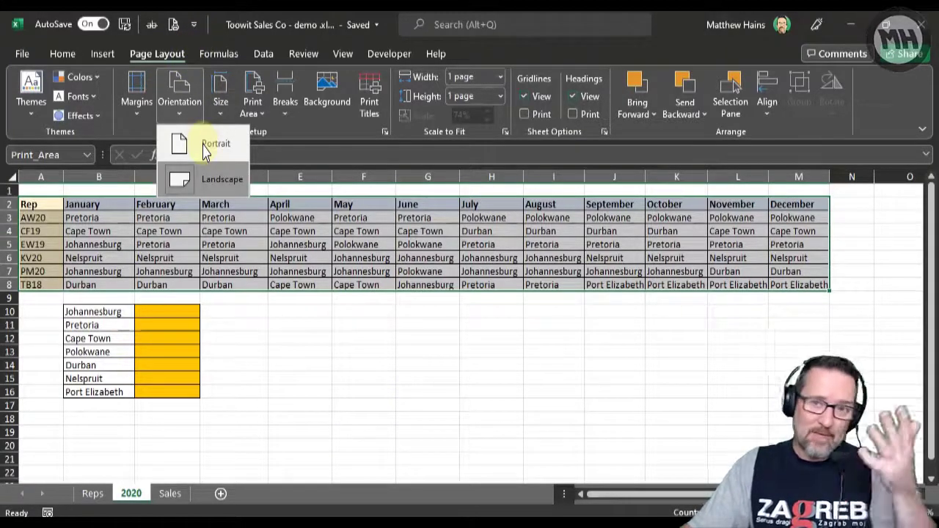
left_click(220, 80)
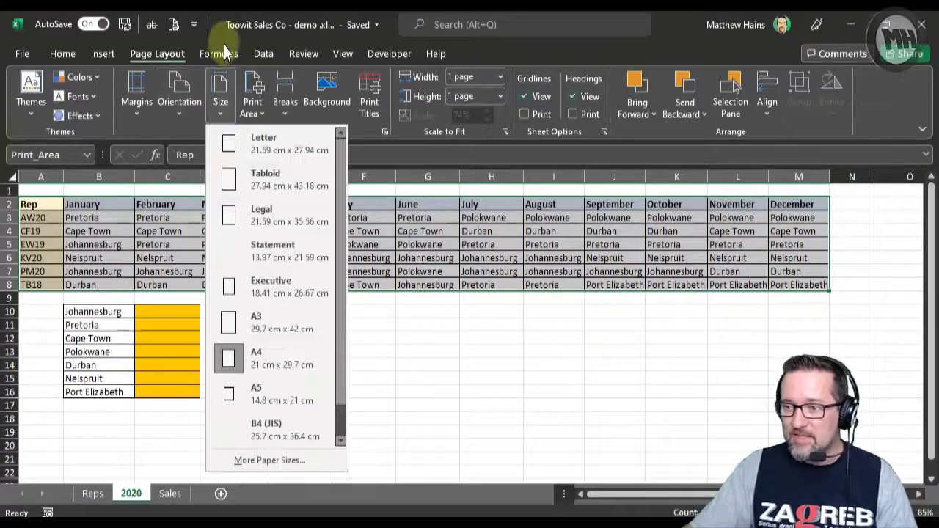
left_click(253, 82)
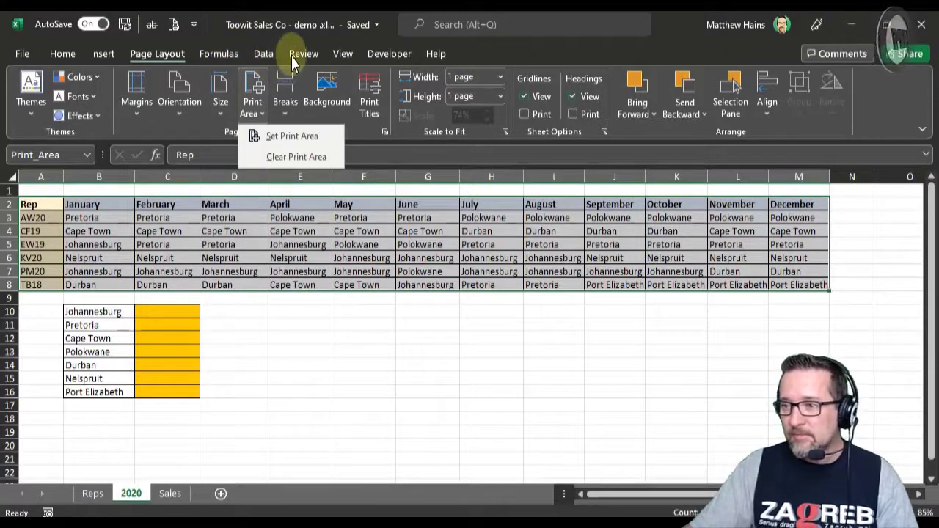
left_click(138, 81)
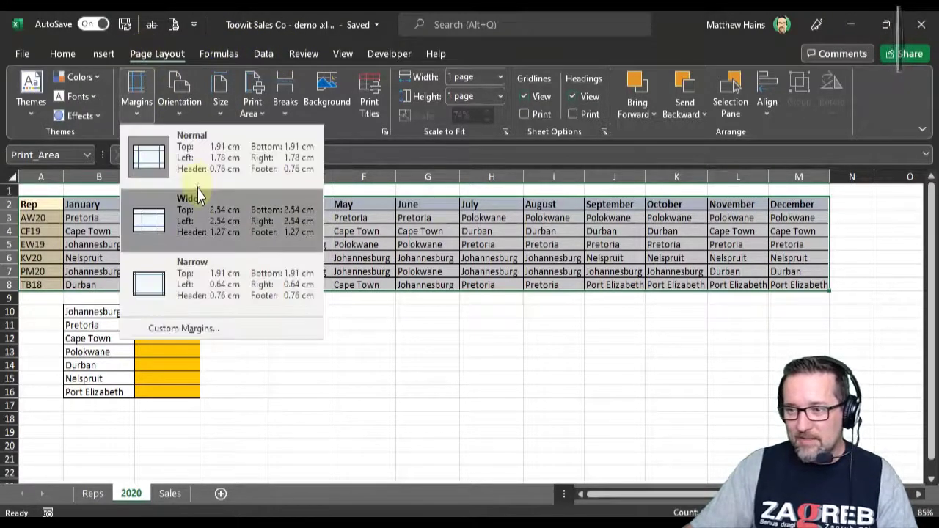
left_click(219, 283)
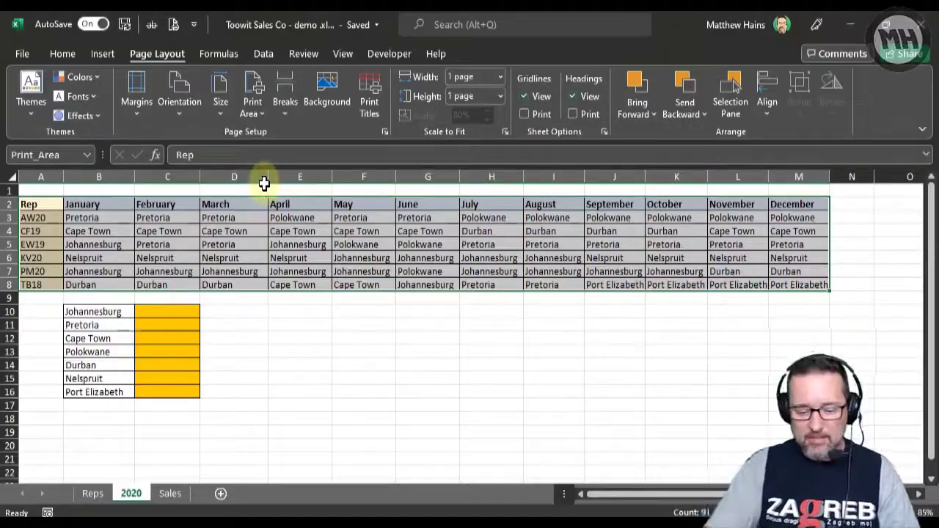
key("ctrl+p")
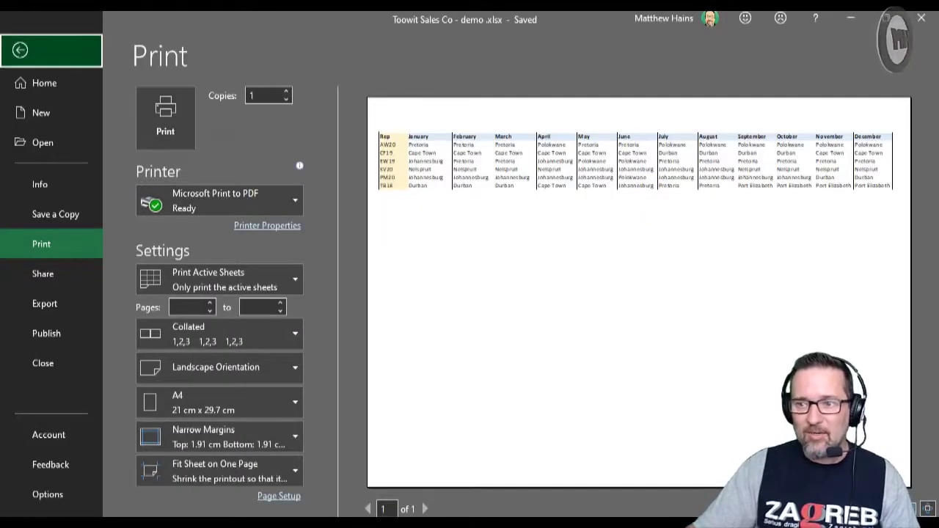
left_click(20, 49)
Step: Clear the 2020 sheet's print area
left_click(313, 339)
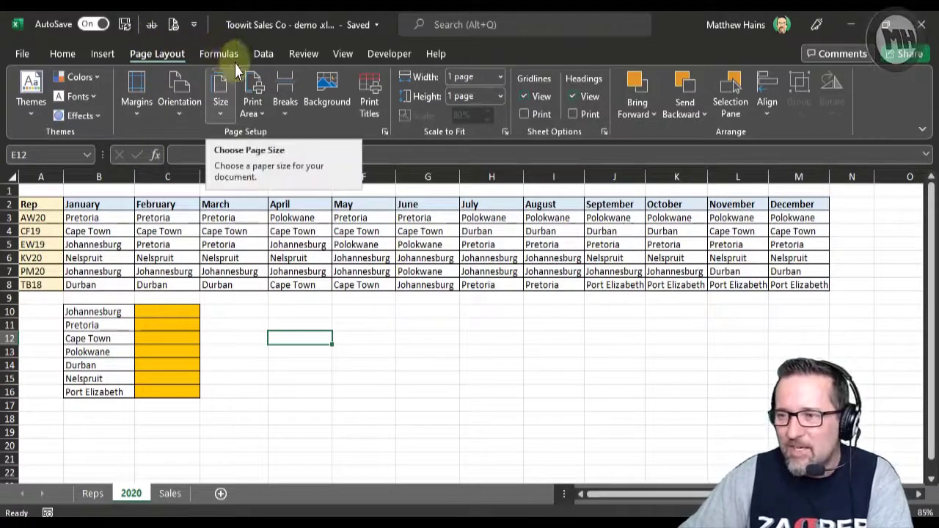
left_click(252, 102)
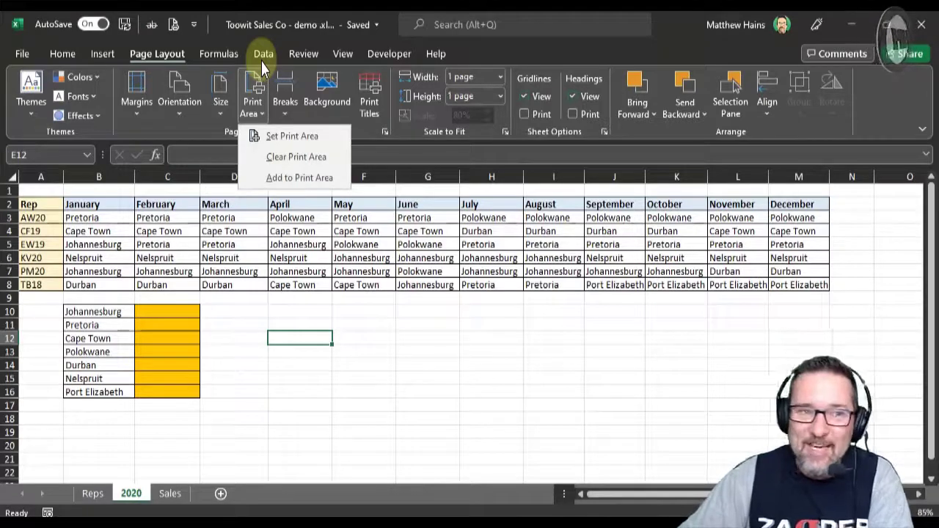
left_click(443, 360)
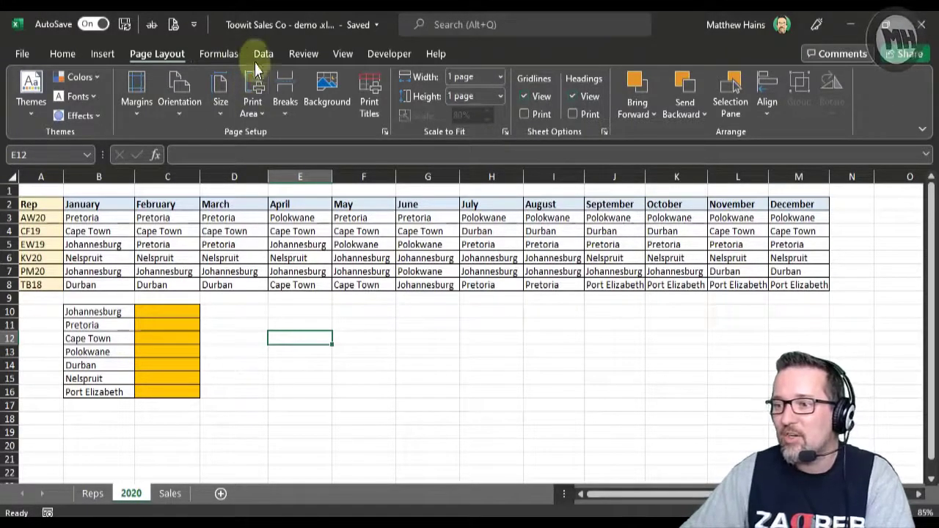
left_click(257, 102)
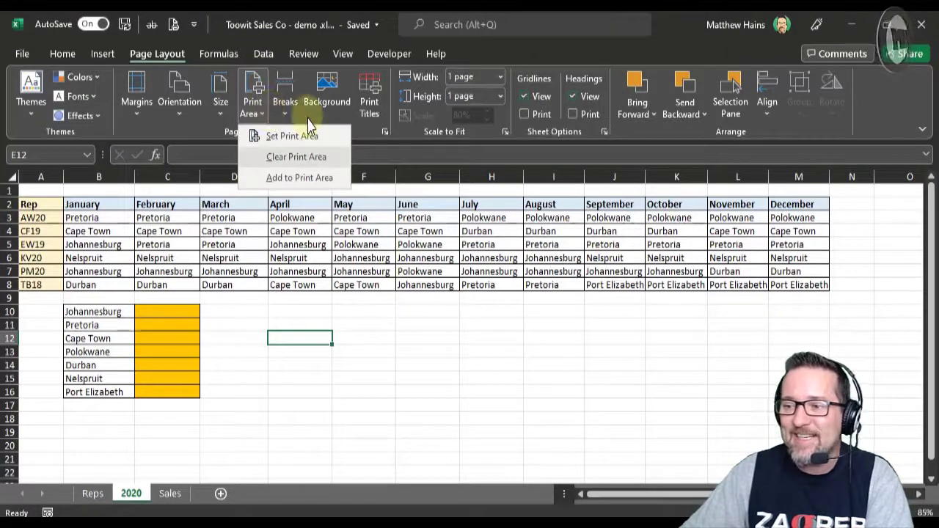
key("Escape")
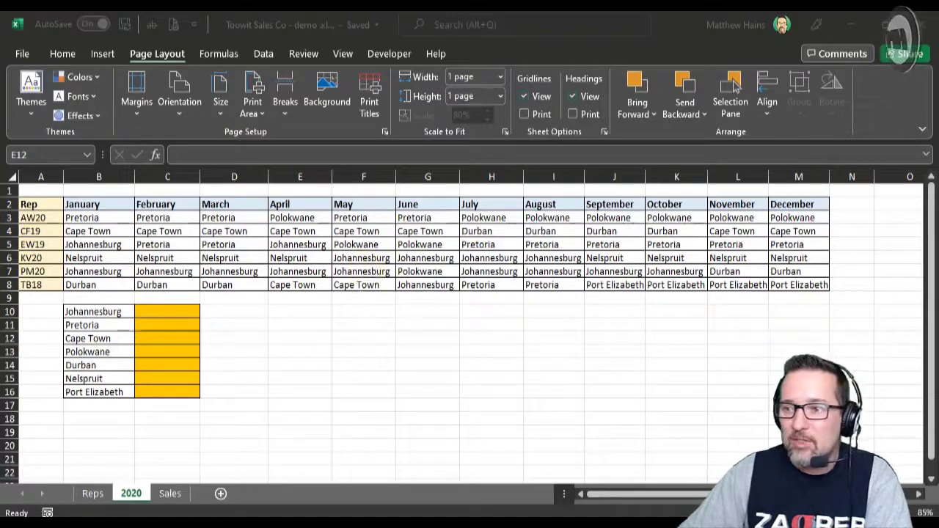
Step: Open the 2020 sheet's print preview and examine the options for what to print, keeping Print Active Sheets
left_click(62, 54)
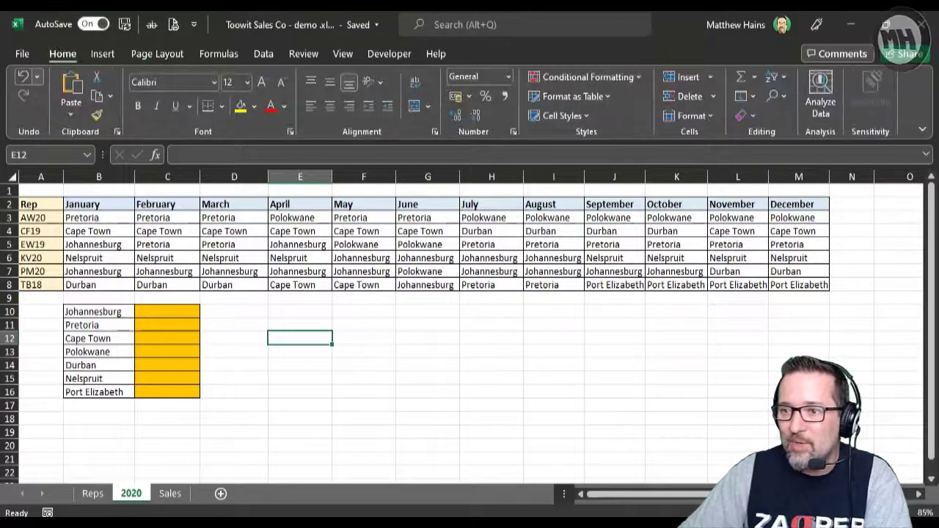
left_click(22, 53)
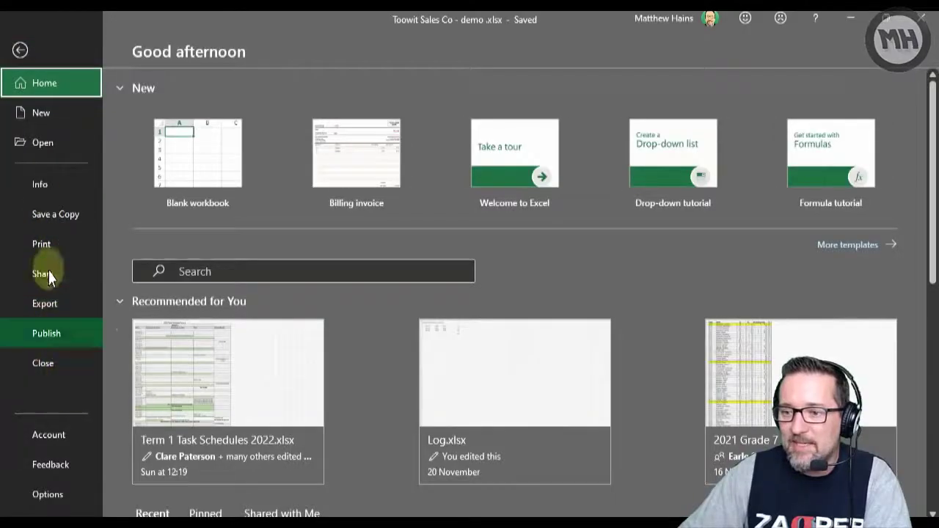
left_click(46, 239)
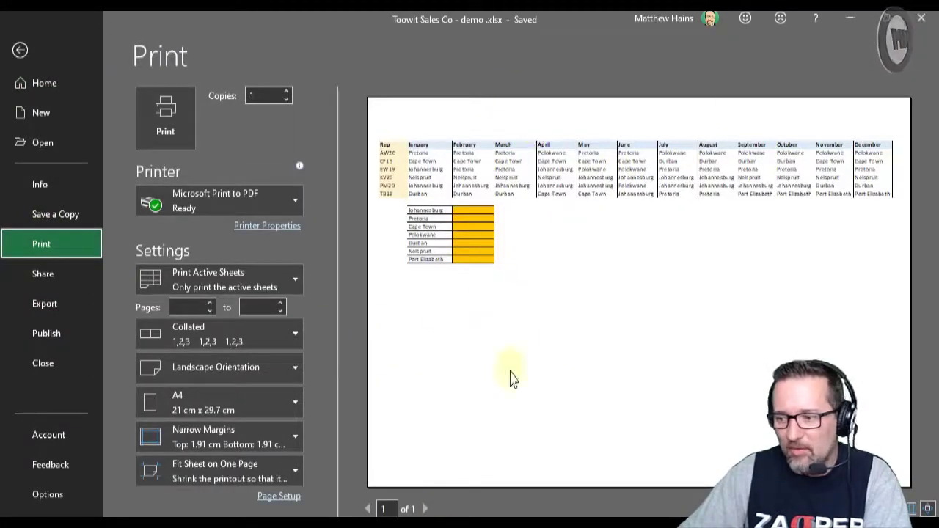
left_click(296, 282)
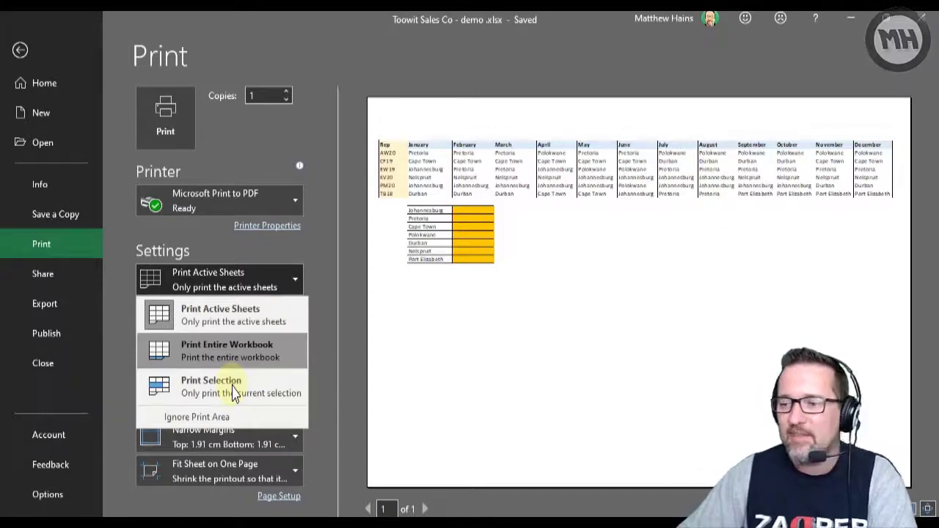
left_click(224, 317)
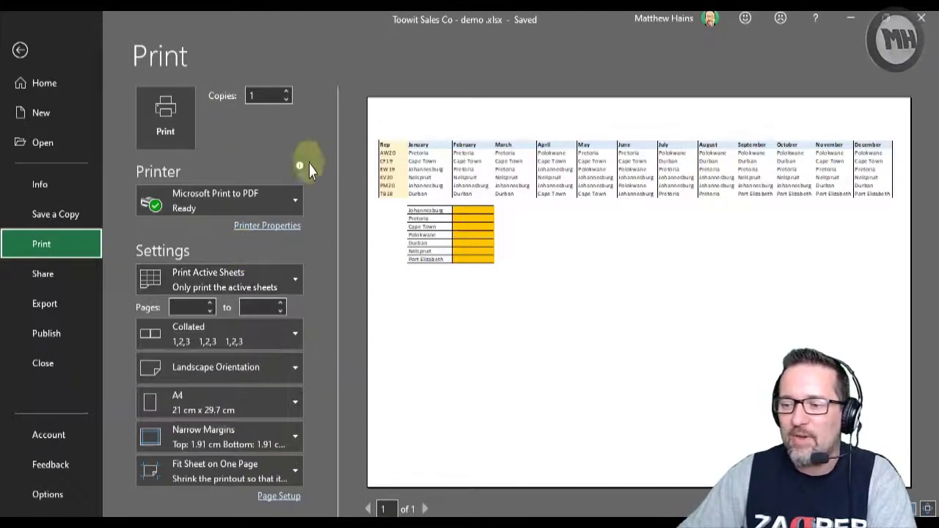